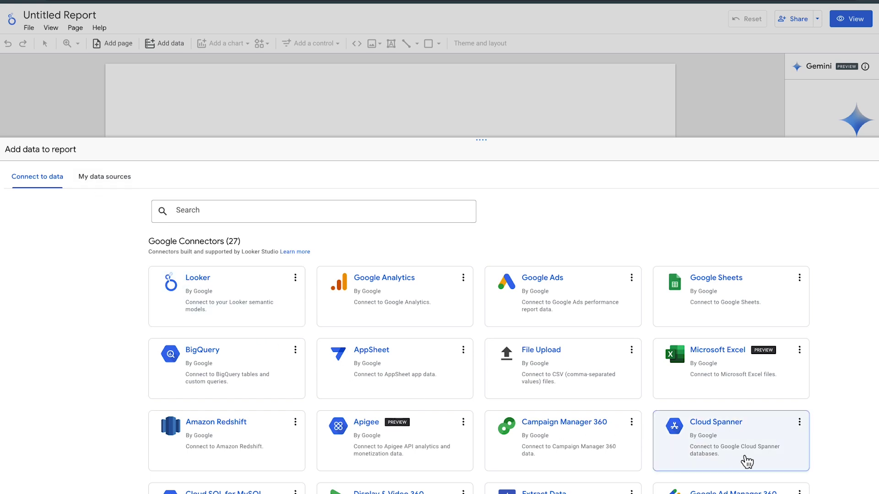
scroll(862, 455, "down", 1)
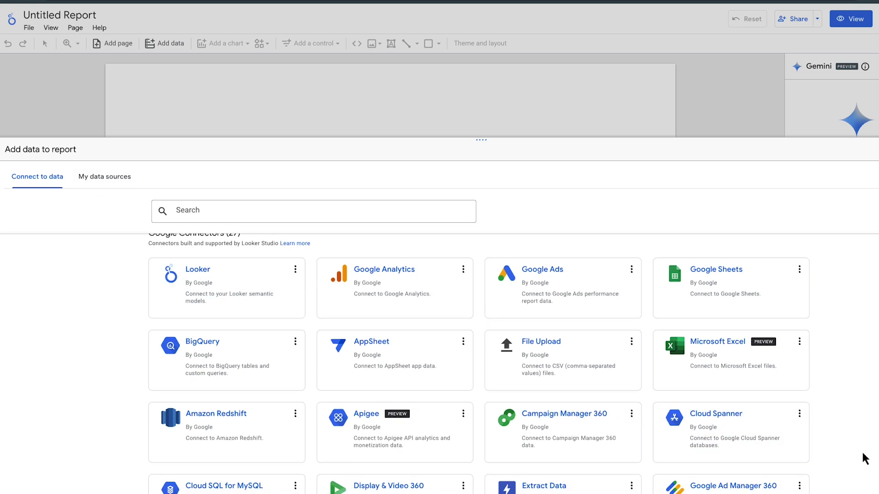
scroll(860, 450, "down", 3)
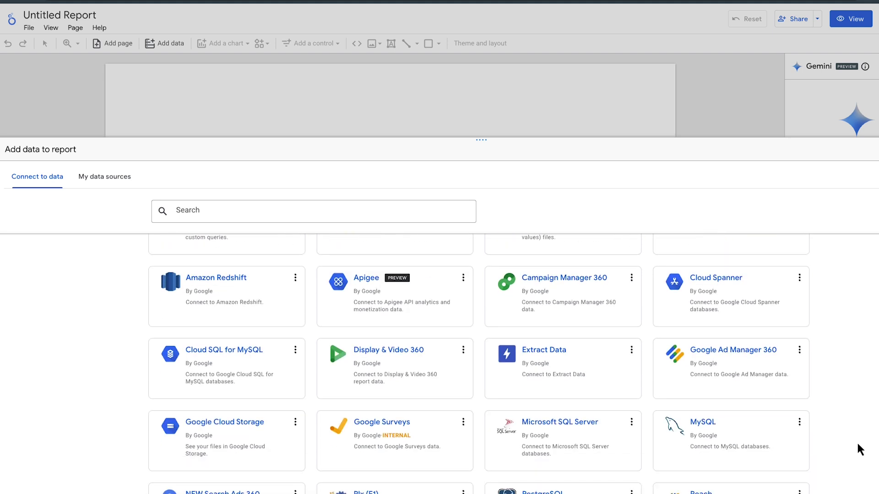
scroll(858, 446, "down", 10)
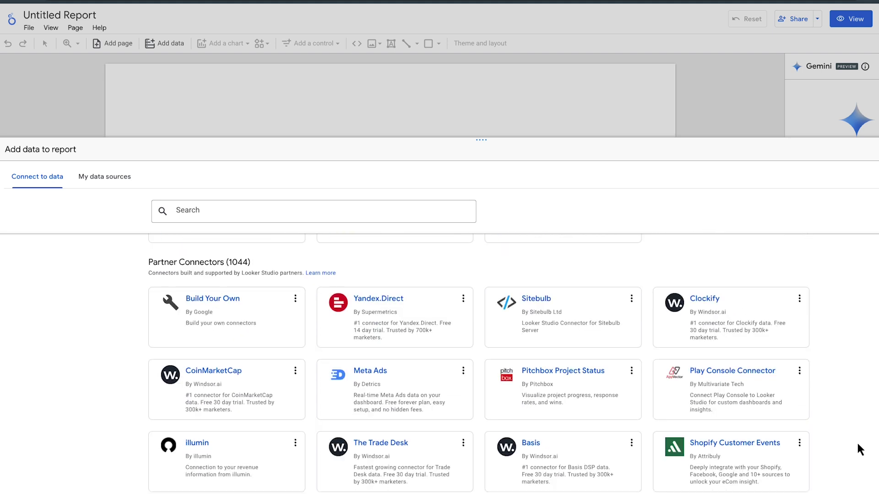
scroll(859, 449, "down", 3)
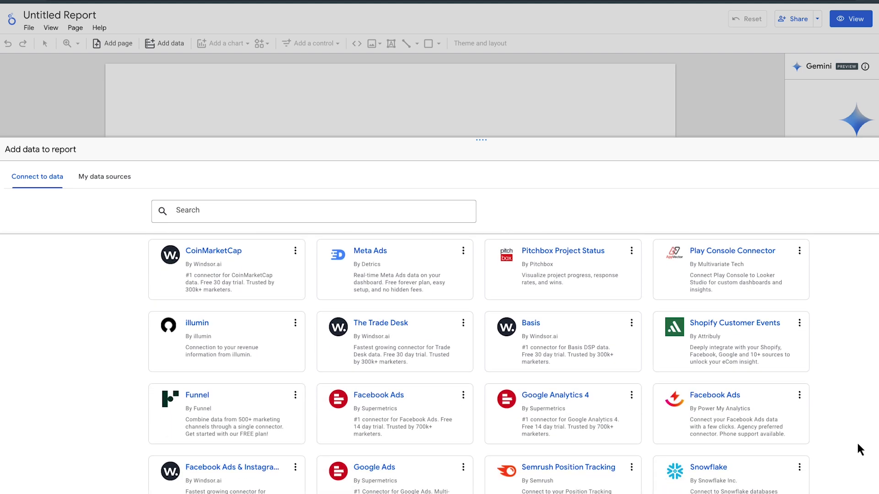
scroll(861, 450, "down", 5)
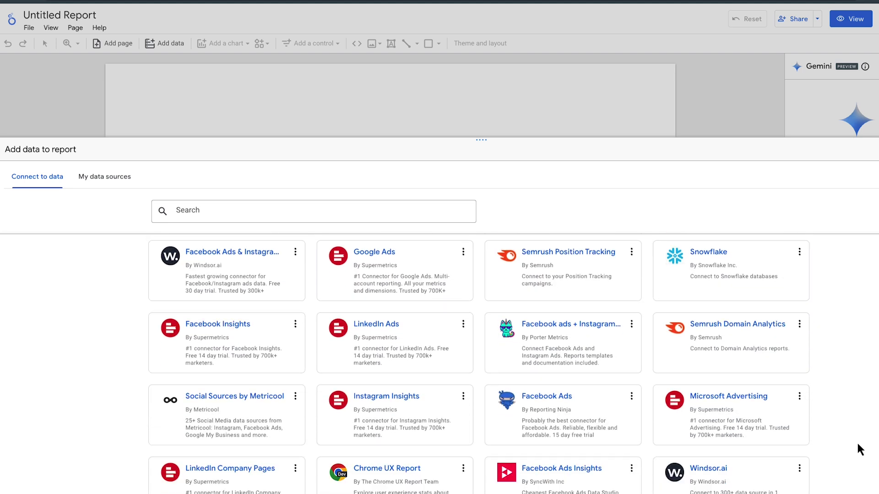
scroll(859, 447, "down", 5)
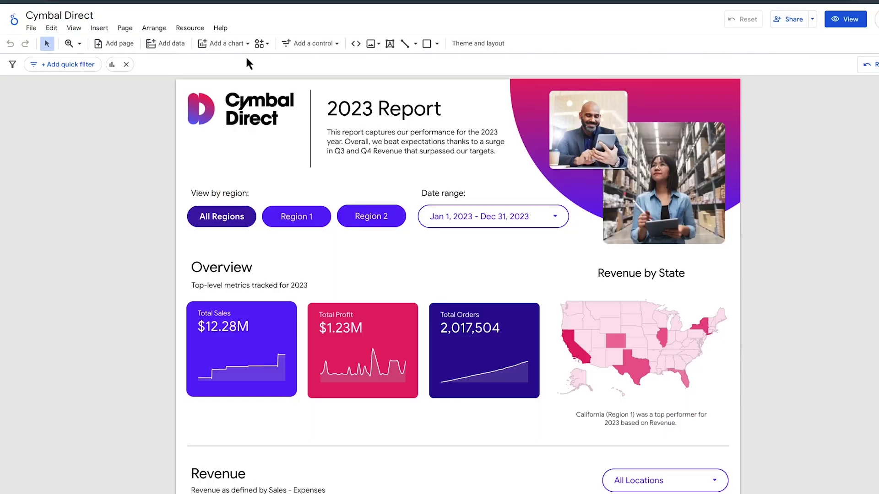
Place a new connection map chart in the black inventory section
left_click(237, 44)
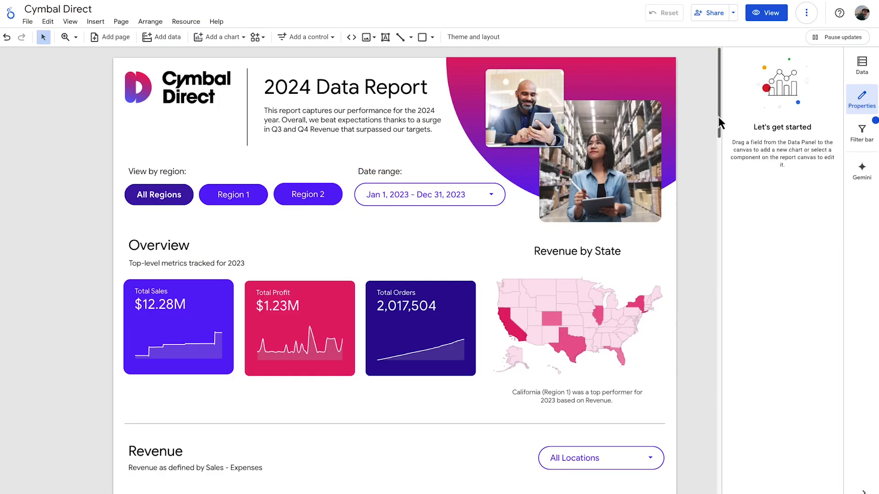
scroll(718, 119, "down", 20)
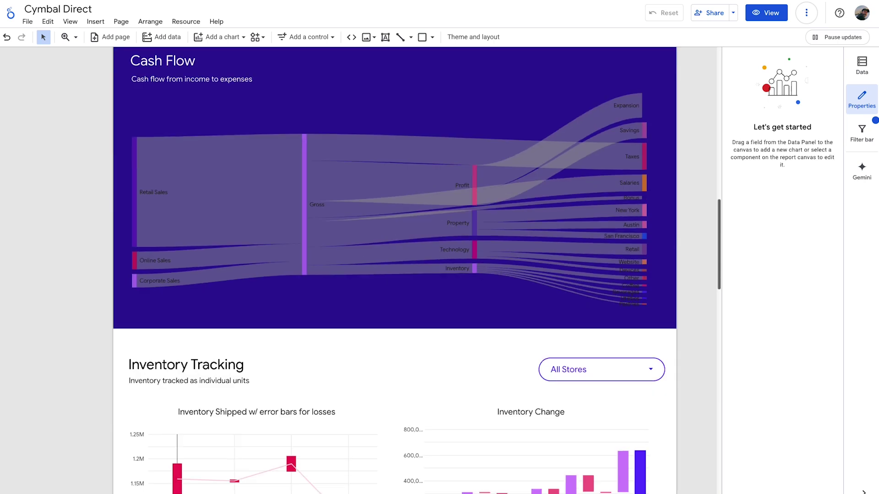
scroll(395, 274, "down", 5)
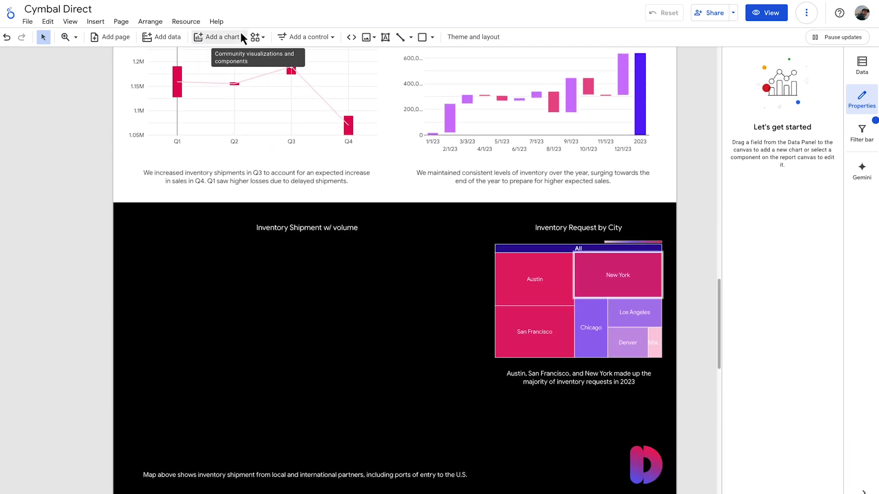
left_click(239, 36)
left_click(303, 232)
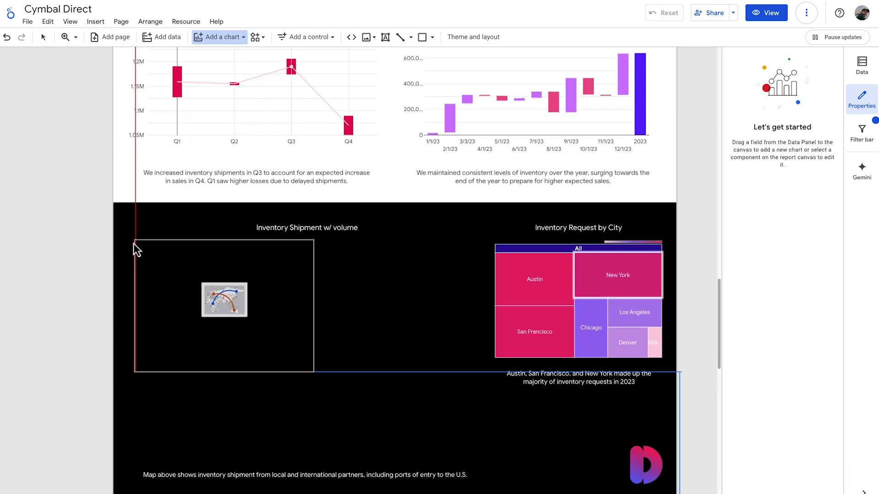
left_click(129, 242)
Set From as the map's Point 2 and enlarge the map across the black section
left_click(756, 217)
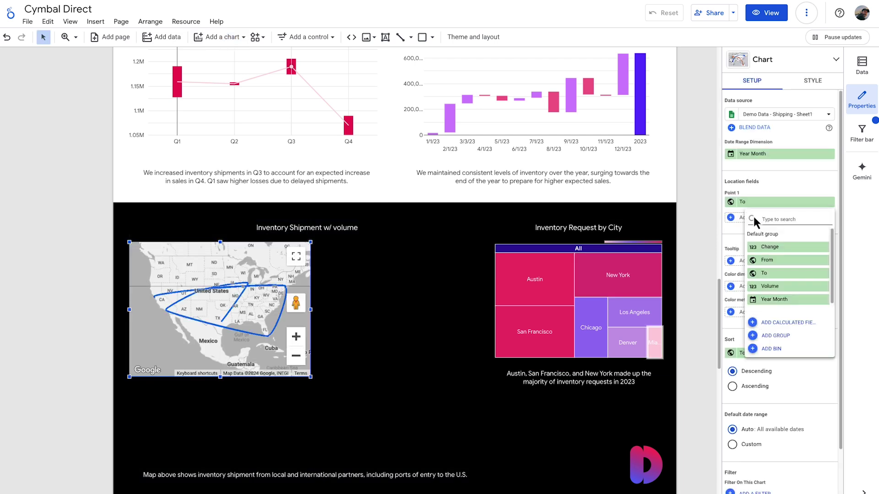
type("from")
left_click(768, 257)
left_click_drag(310, 377, 446, 424)
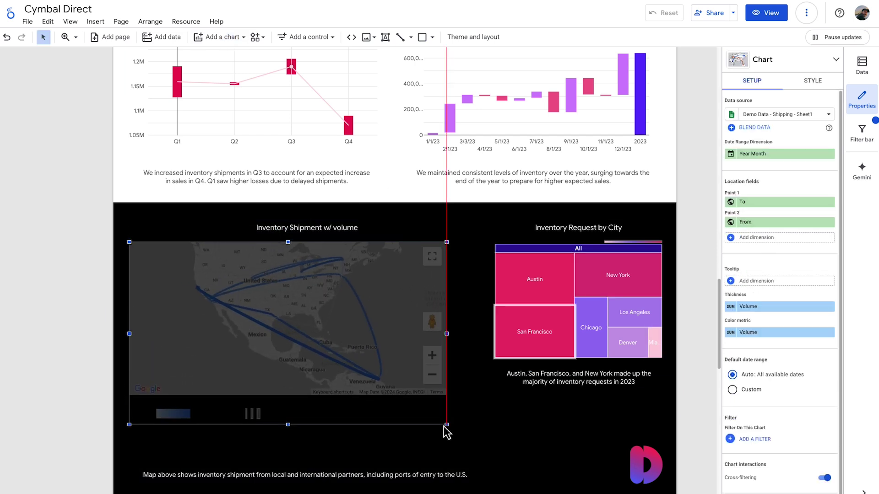
left_click(813, 80)
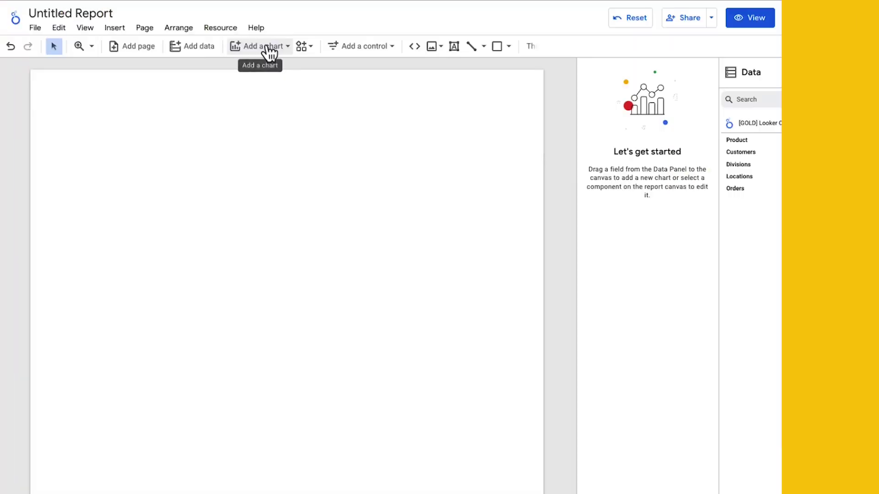
Add a Sankey chart flowing from Country of Origin to Division Name
left_click(266, 48)
scroll(247, 389, "down", 5)
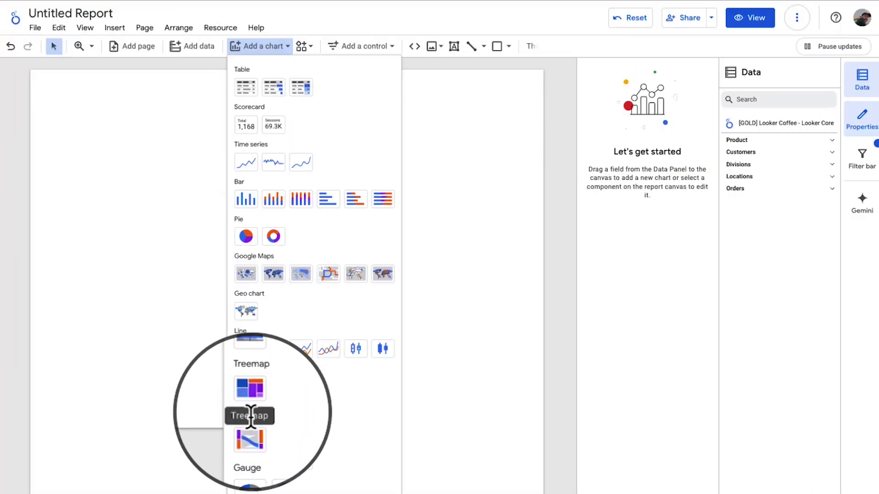
left_click(249, 439)
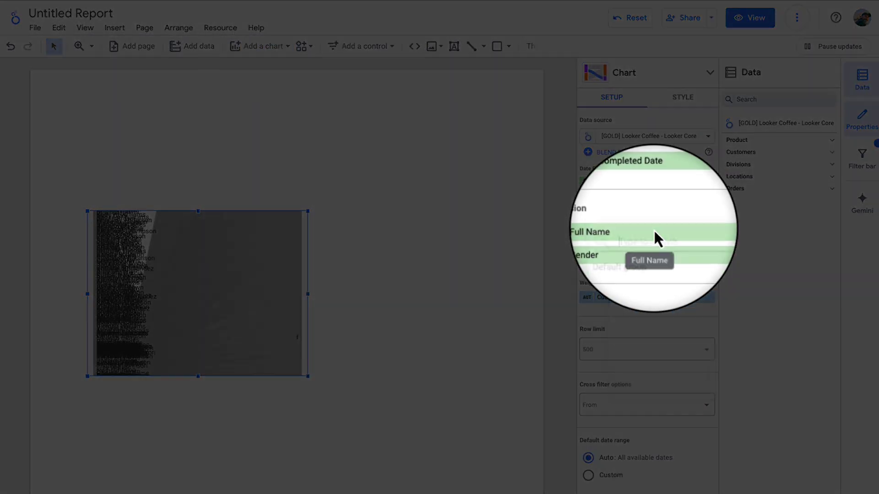
left_click(654, 230)
type("co")
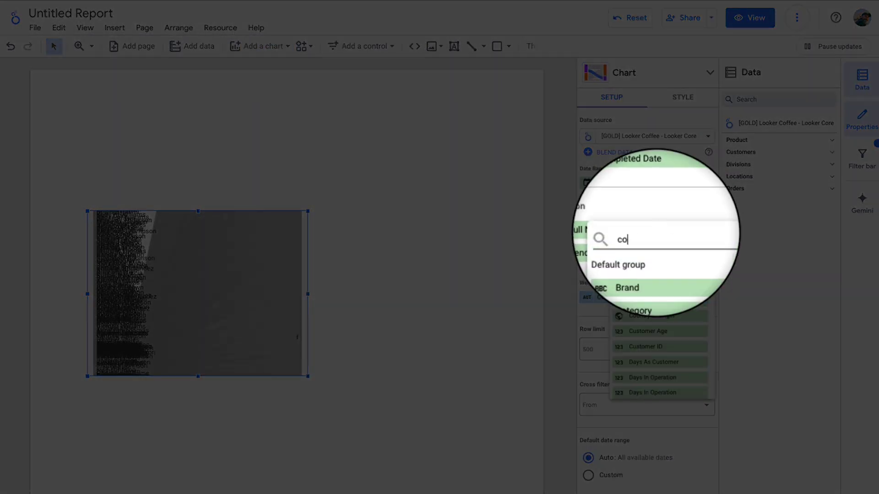
type("untry")
left_click(677, 279)
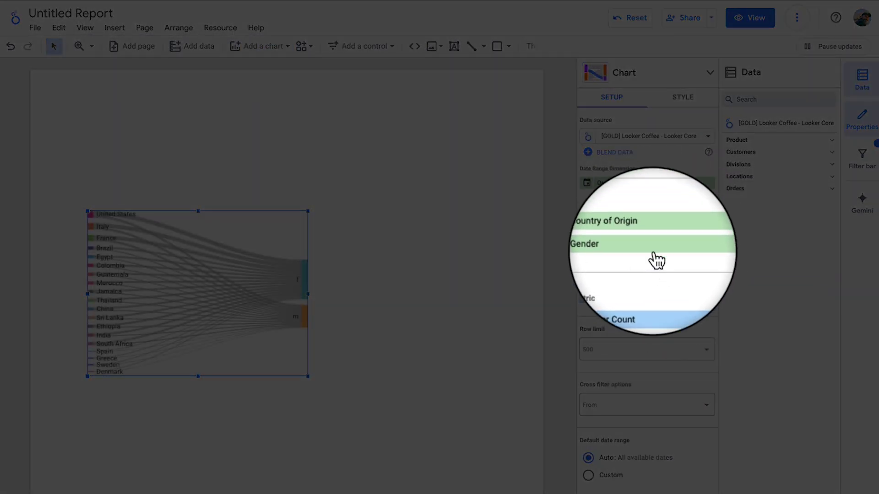
left_click(653, 247)
type("division")
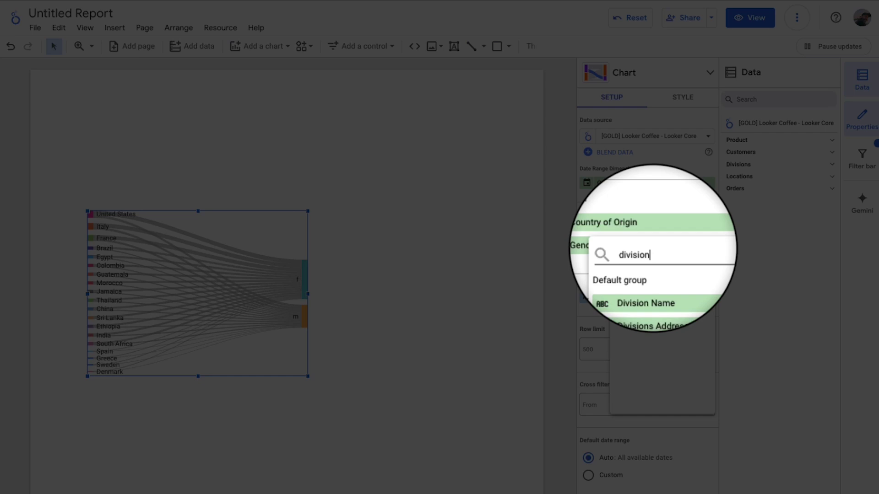
left_click(663, 286)
Weight the Sankey by Total Orders, enlarge it, and test the United States cross-filter
left_click(642, 300)
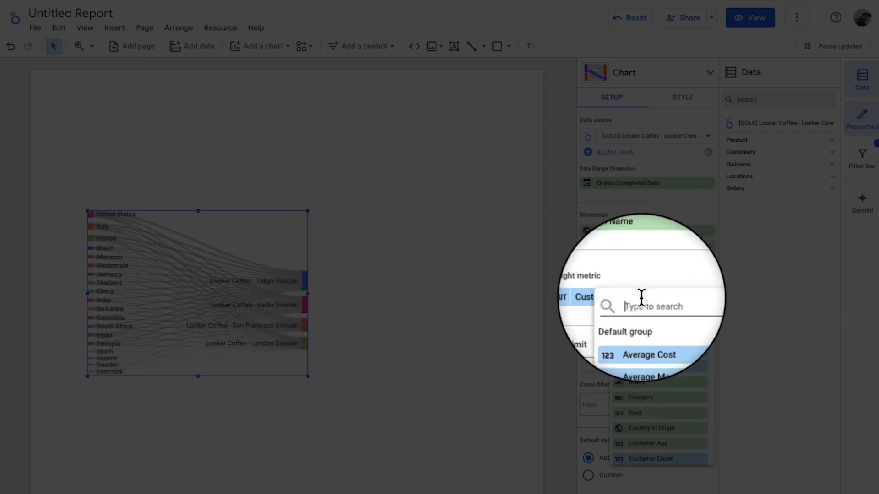
type("total orde")
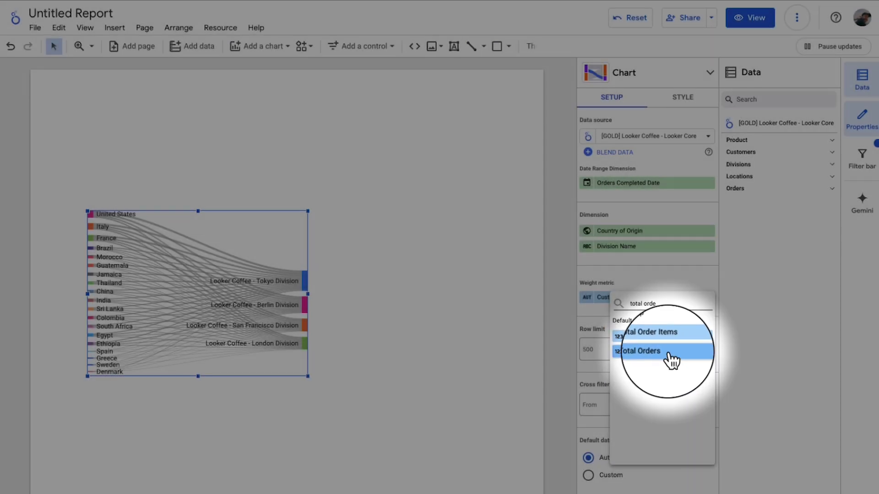
left_click(667, 350)
left_click_drag(300, 370, 530, 477)
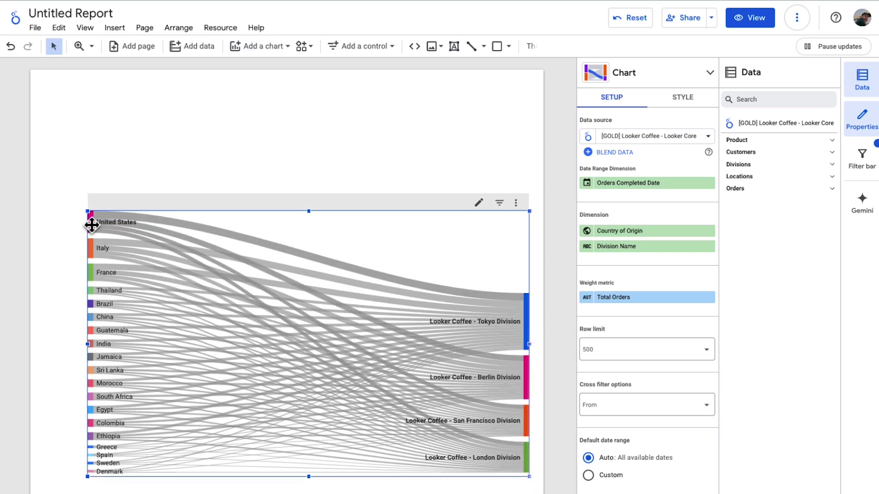
left_click(91, 224)
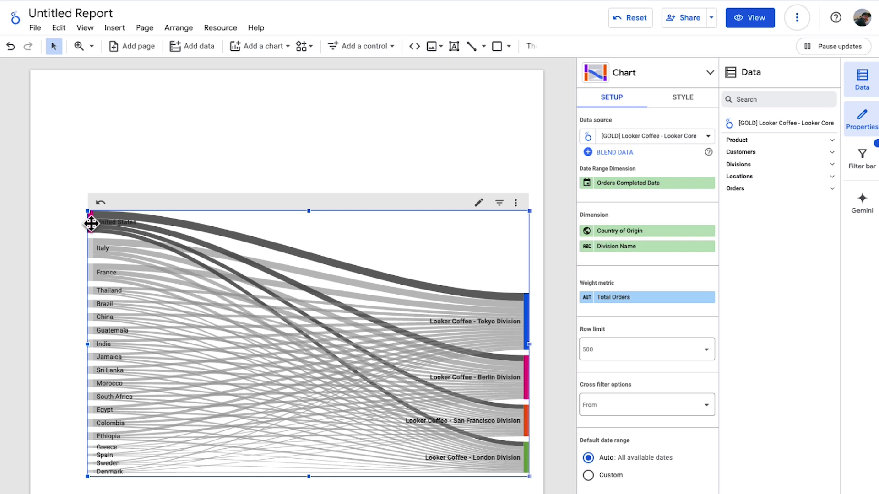
left_click(91, 223)
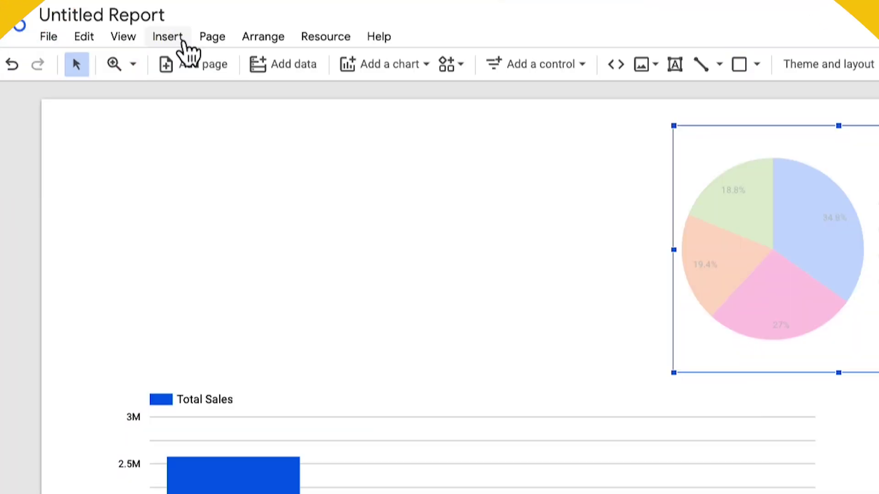
Insert the Alt Logo - 01.png image at the page's top left
left_click(183, 44)
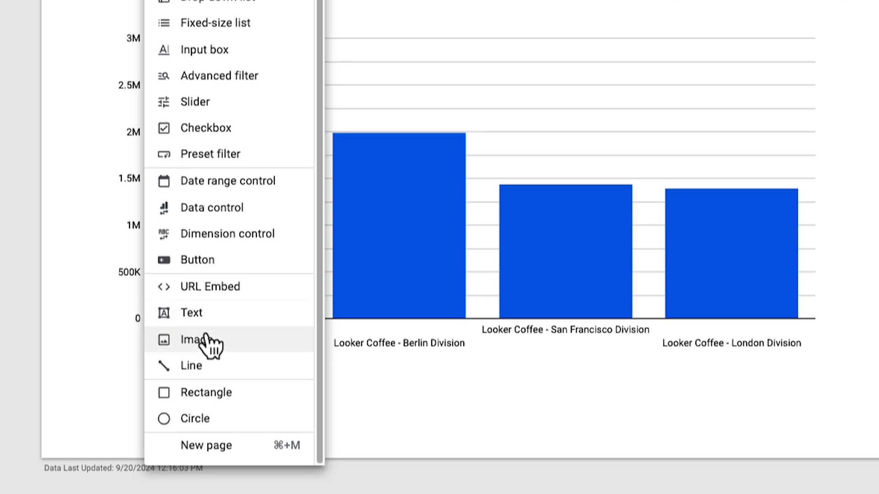
left_click(202, 340)
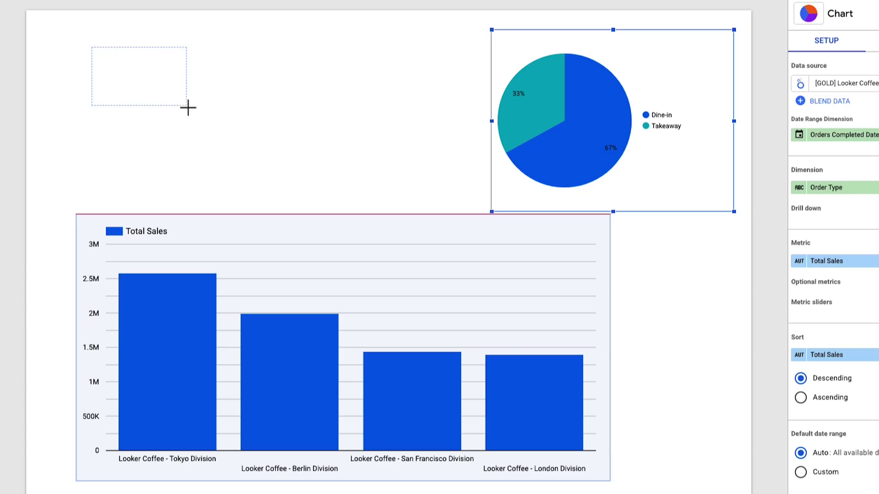
left_click_drag(187, 108, 304, 168)
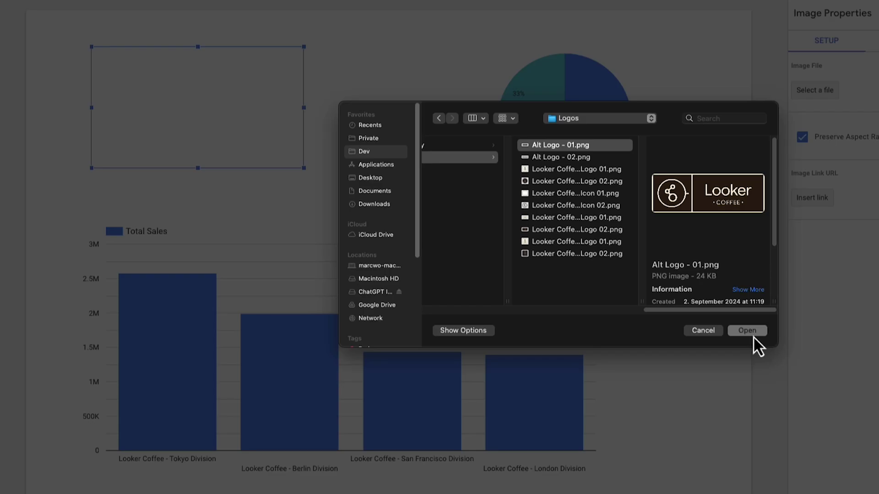
left_click(754, 330)
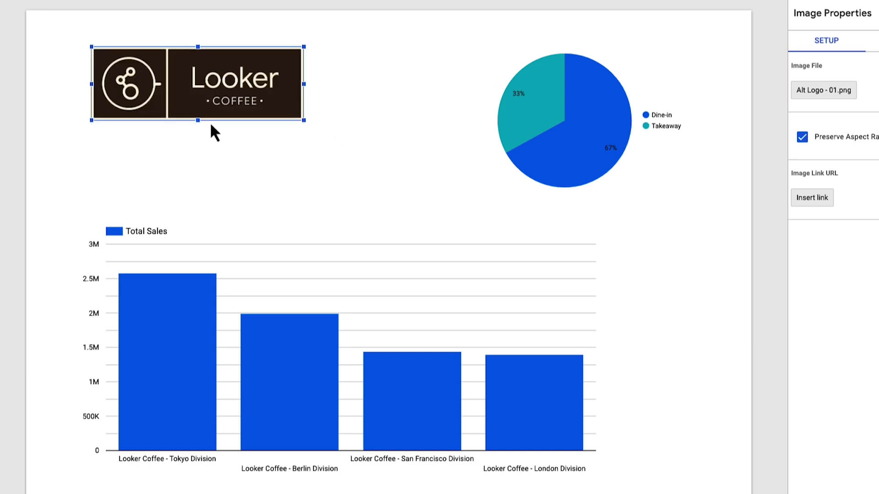
Extract a theme from the logo and apply the cream-coloured theme to the report
right_click(187, 101)
left_click(238, 354)
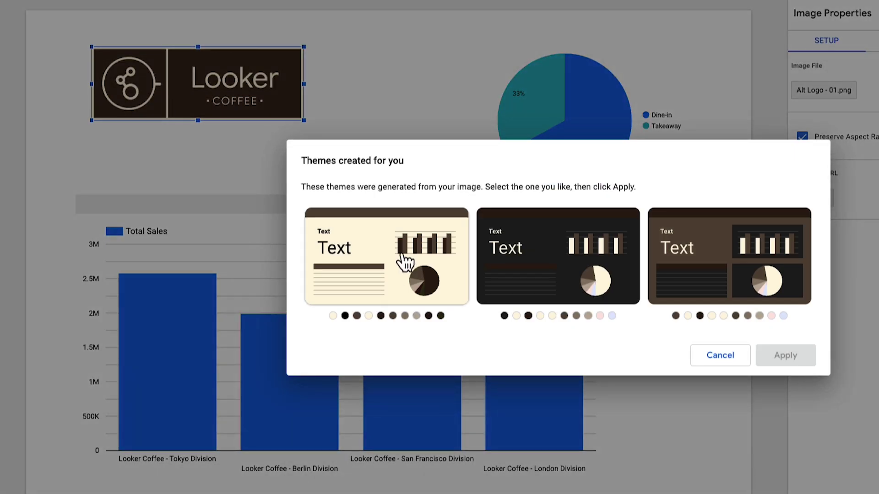
left_click(402, 262)
left_click(781, 361)
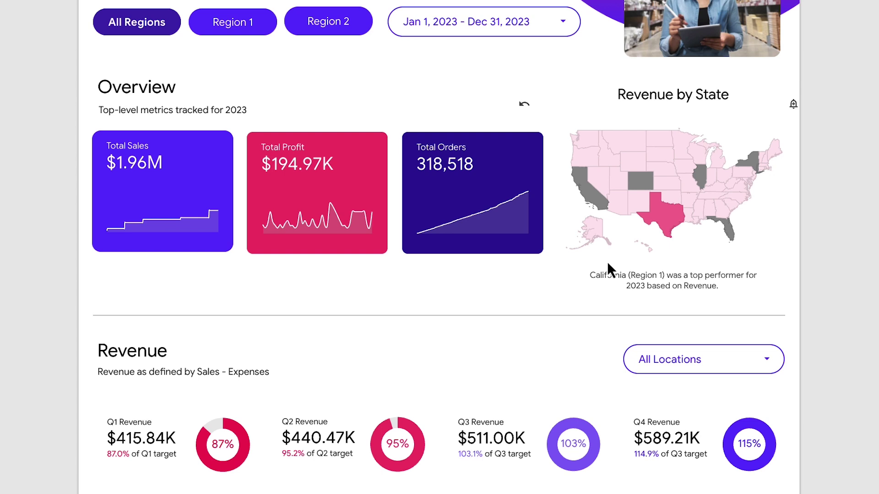
Try the Texas cross-filter and Region 1 control, leaving Region 1 ($6.96M sales) active
left_click(655, 215)
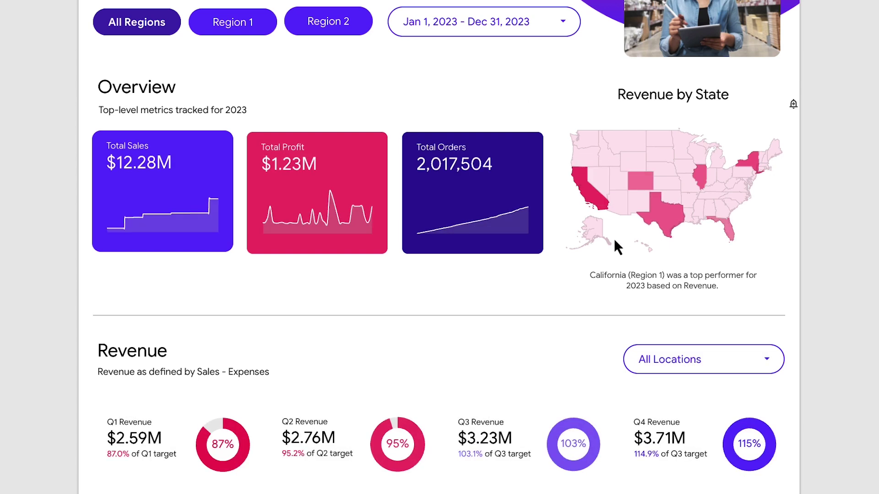
left_click(224, 23)
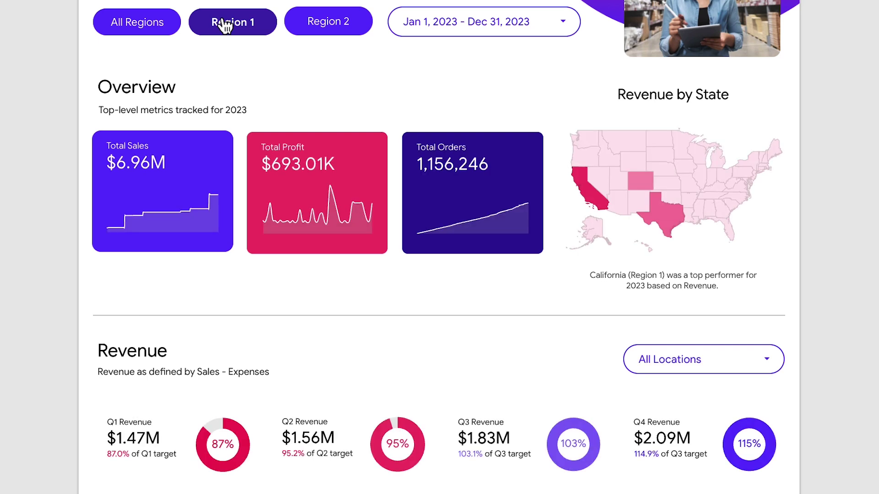
left_click(224, 25)
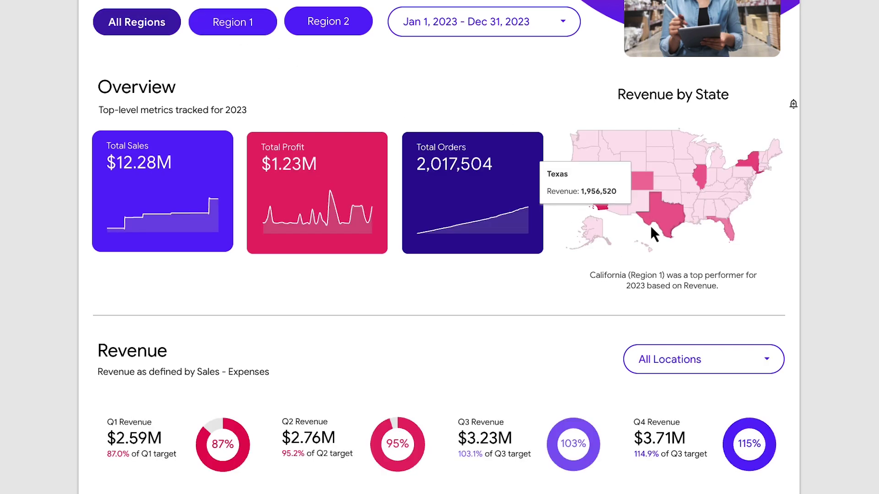
left_click(651, 226)
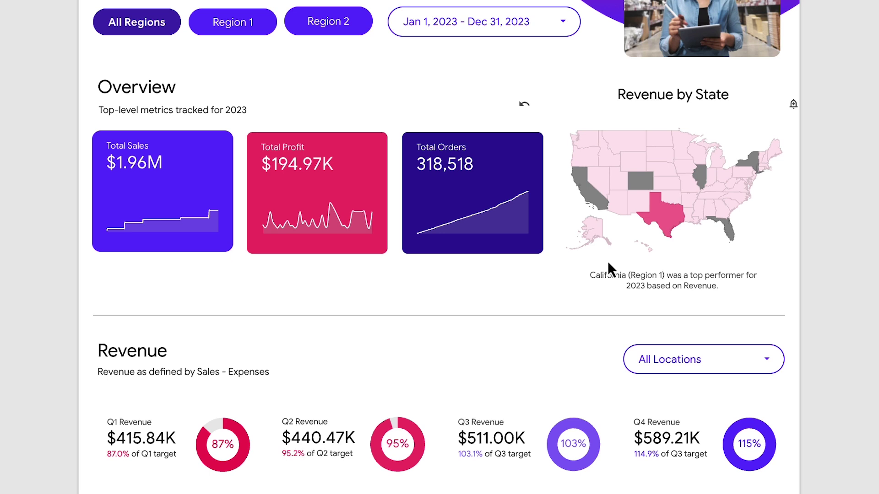
left_click(655, 220)
left_click(222, 24)
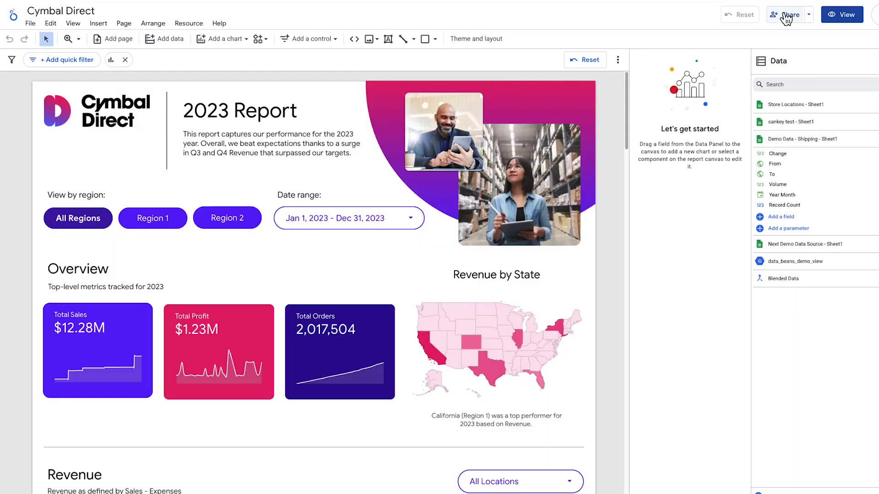
Send a sharing invitation for the report to the suggested colleague
left_click(784, 13)
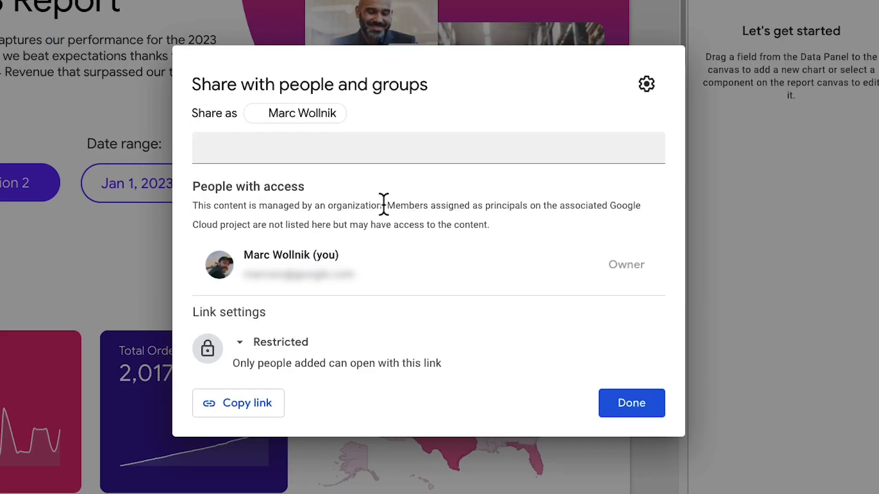
left_click(383, 149)
type("ani")
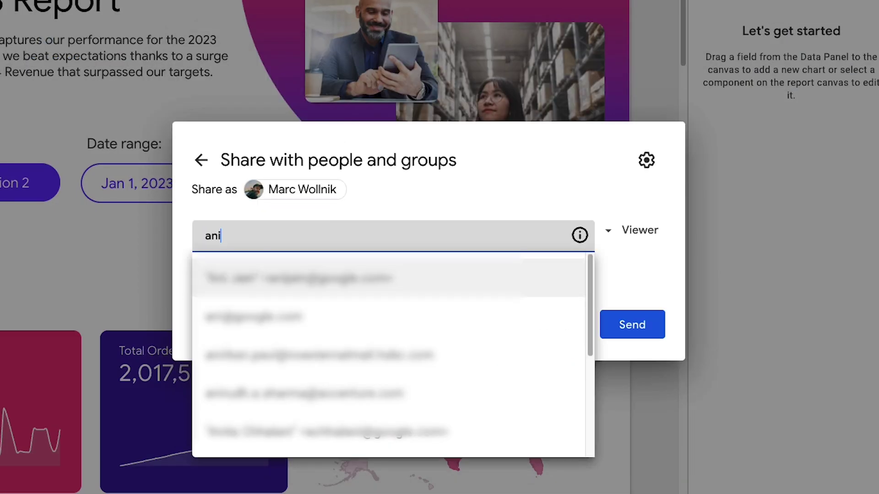
left_click(317, 288)
left_click(610, 331)
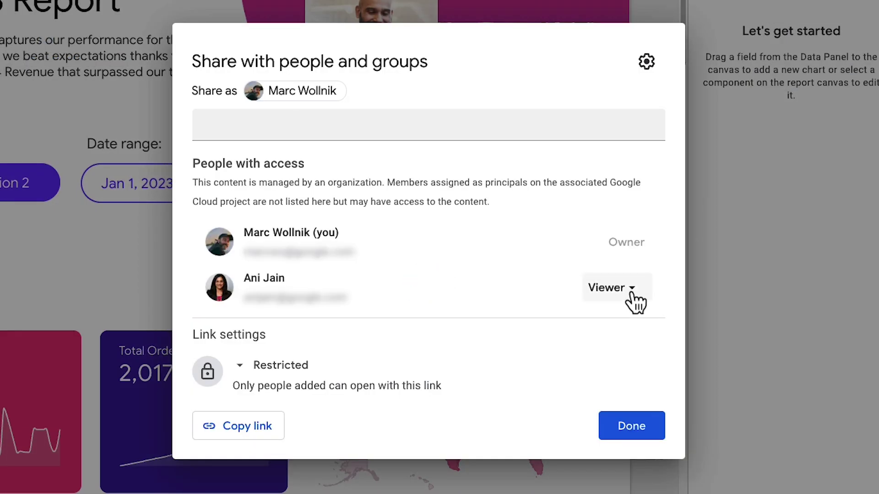
Change the colleague's role from Viewer to Editor and save the sharing changes
left_click(632, 295)
left_click(627, 338)
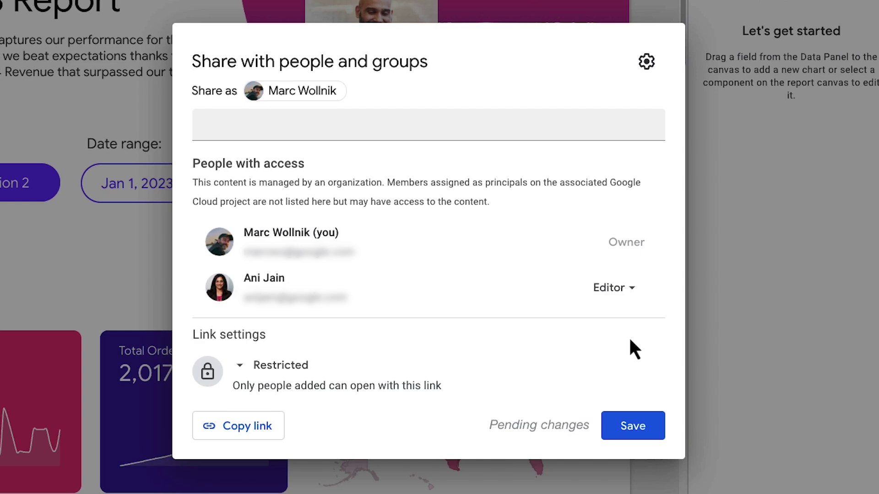
left_click(641, 427)
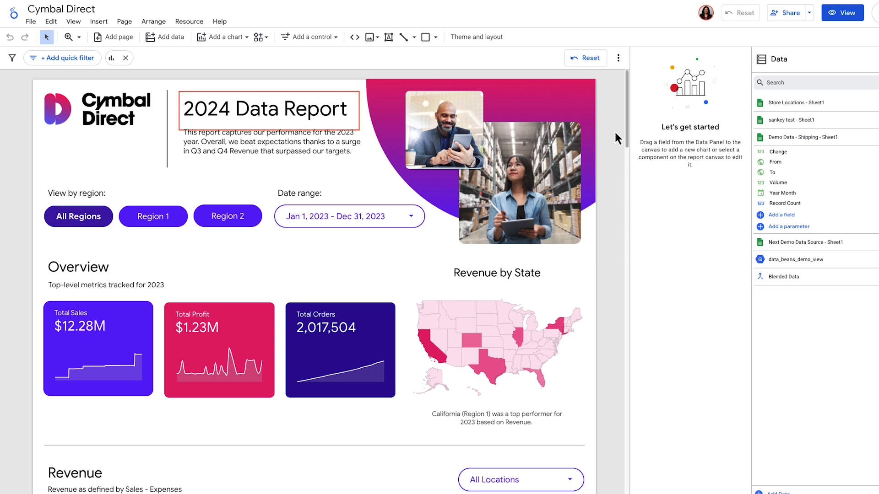
left_click(499, 348)
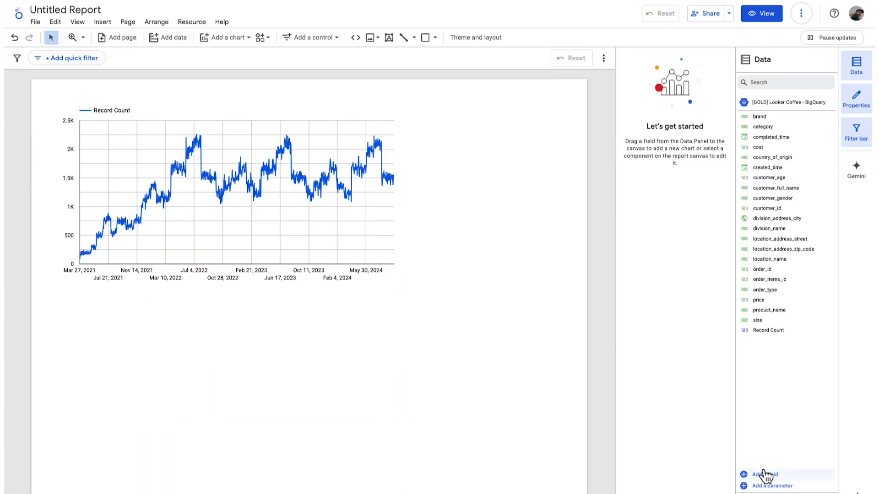
Have Gemini write a DATETIME_DIFF formula for minutes between completed and created times
left_click(765, 476)
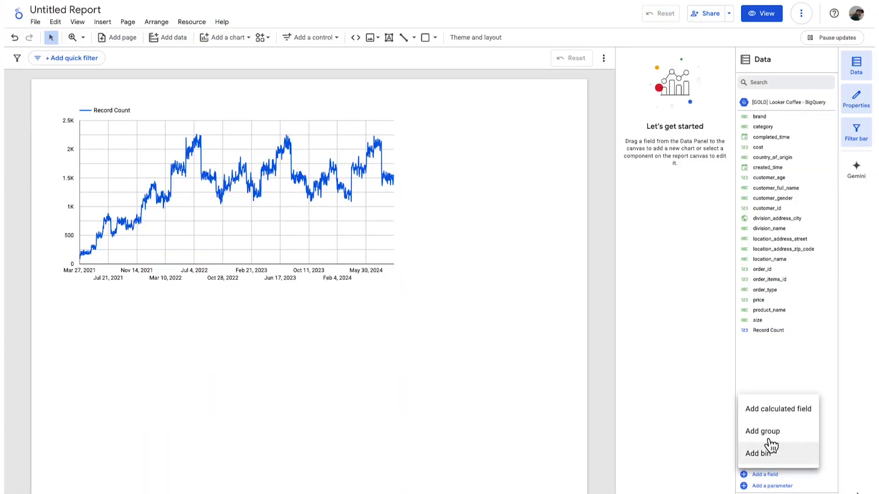
left_click(778, 409)
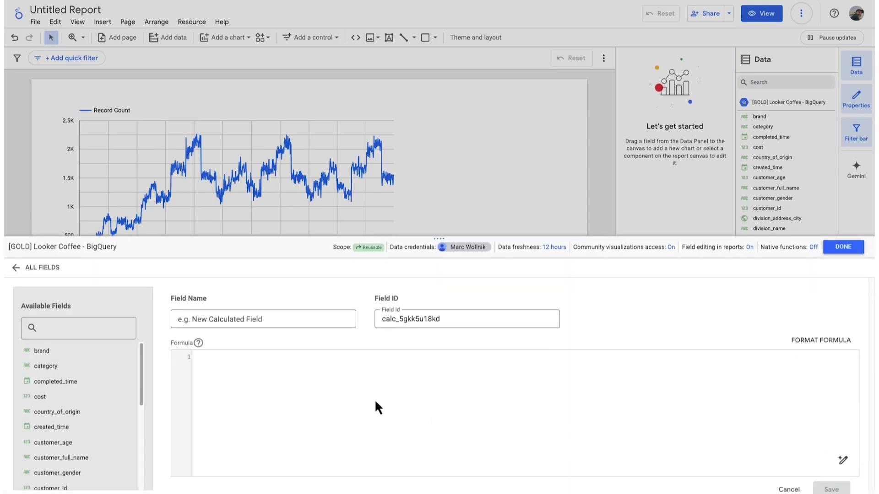
left_click(841, 461)
type("difference in minut")
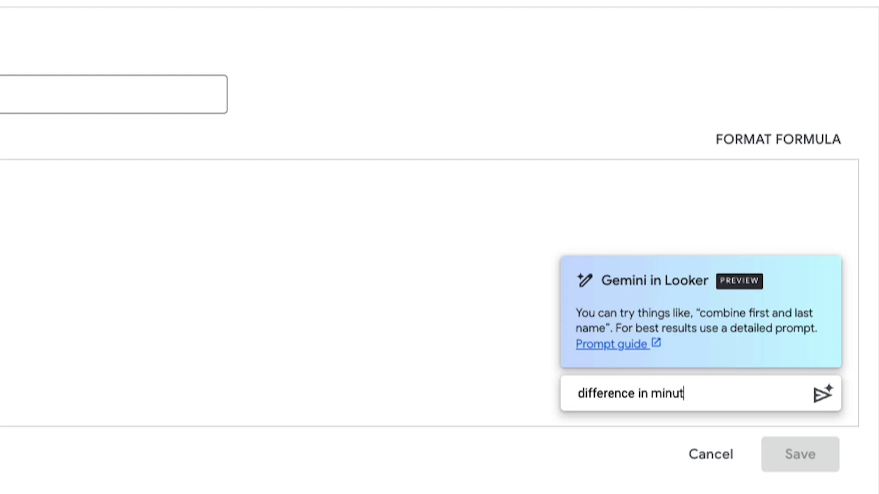
type("es between completed_time and created_time")
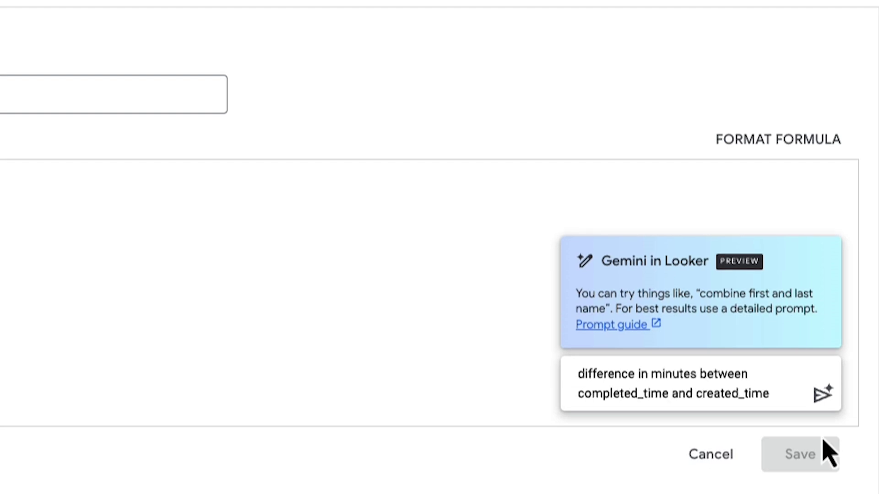
left_click(824, 395)
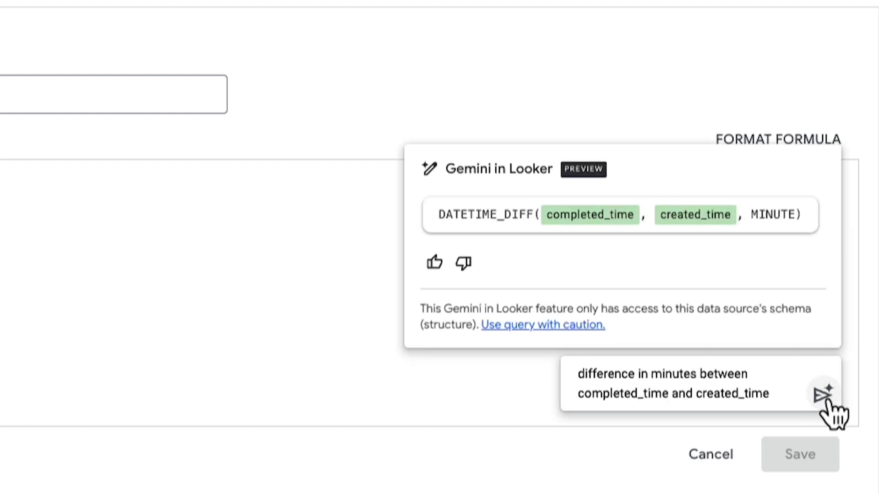
left_click(595, 218)
Name the calculated field order_duration and finish editing the data source
left_click(186, 257)
type("order_duration")
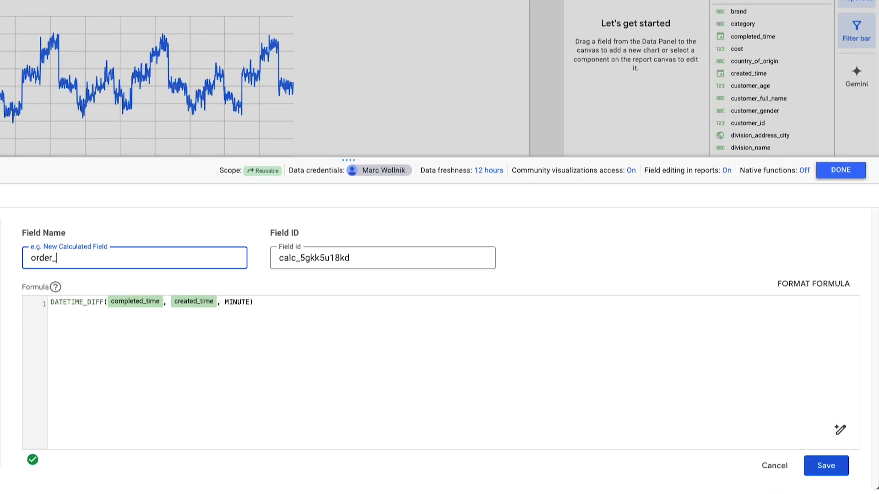
left_click(842, 173)
left_click(219, 37)
left_click(210, 170)
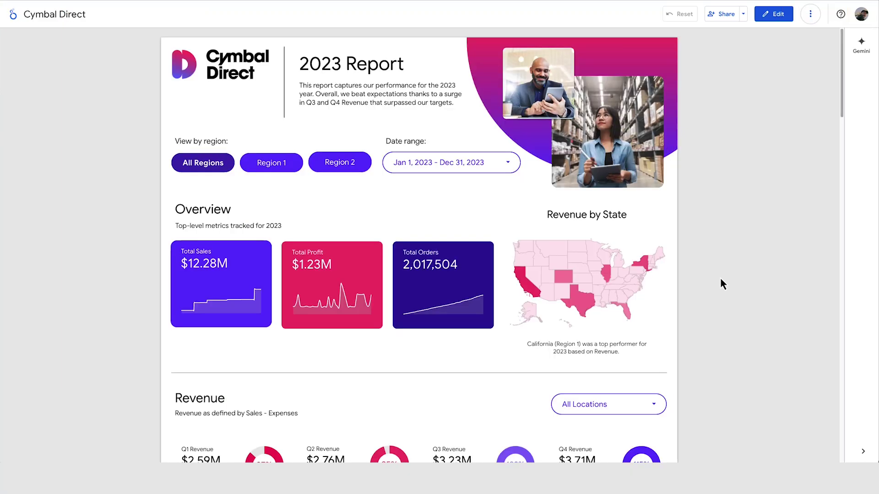
Start Gemini slide generation with manually chosen visualizations
scroll(721, 279, "down", 6)
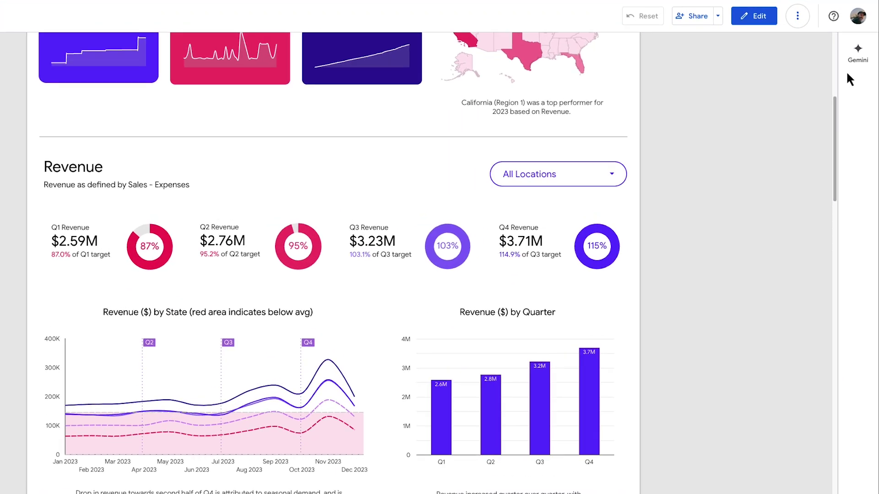
left_click(861, 45)
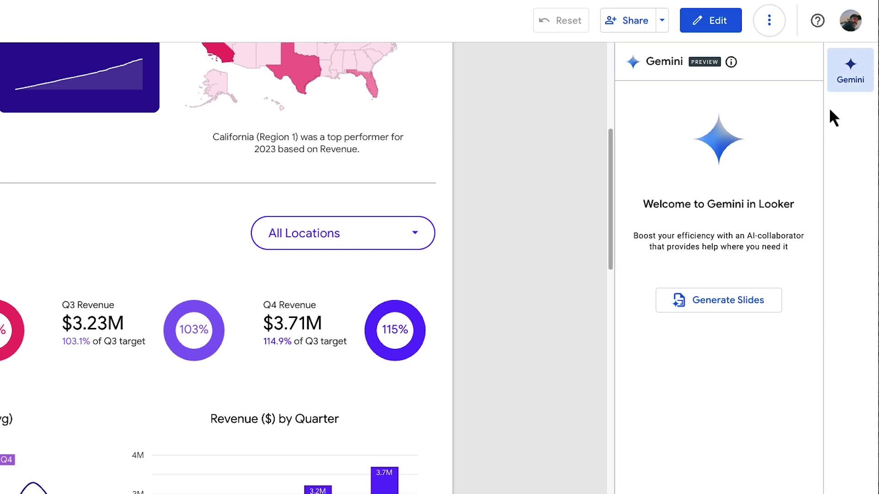
left_click(755, 304)
left_click(689, 208)
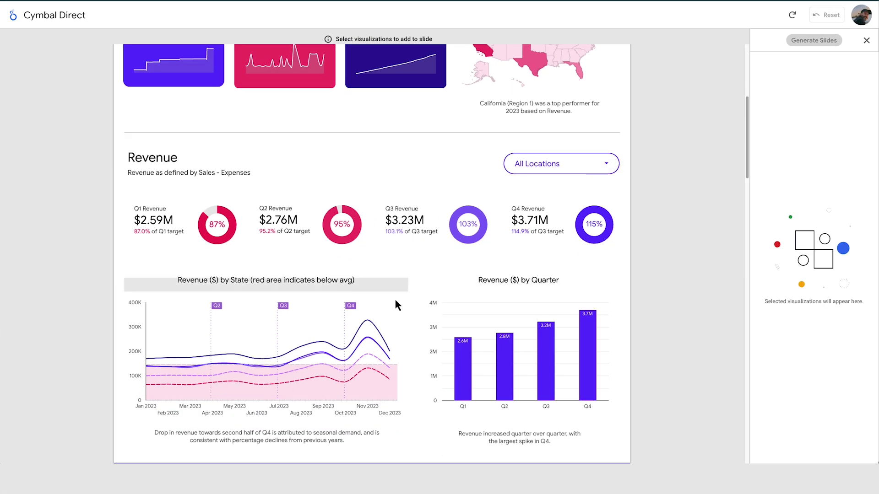
Select the revenue-by-state line chart, generate the deck, and open Cymbal Direct
left_click(368, 300)
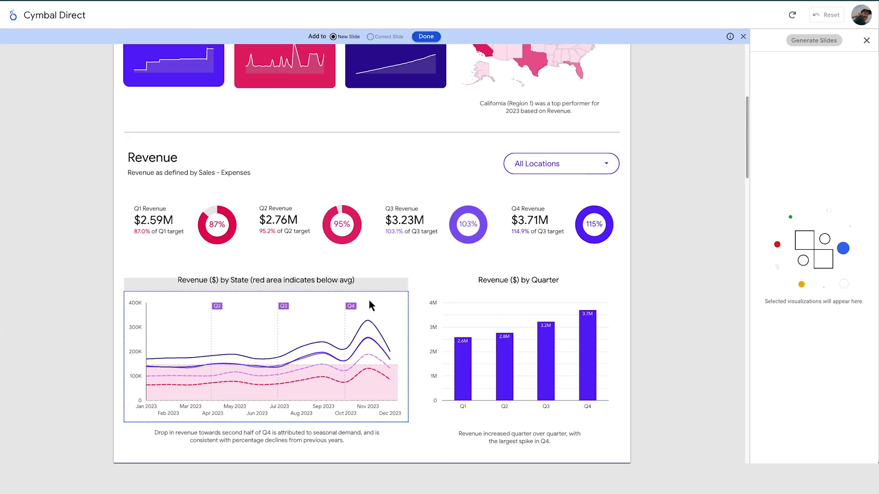
left_click(425, 64)
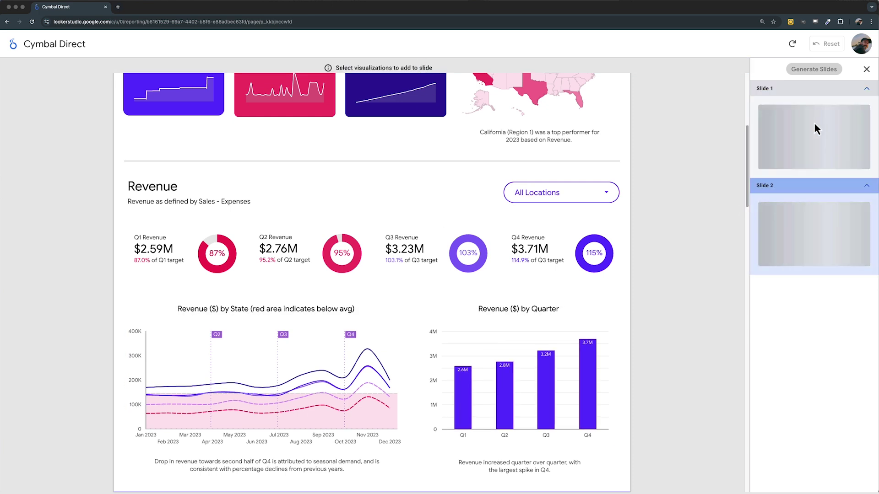
left_click(824, 73)
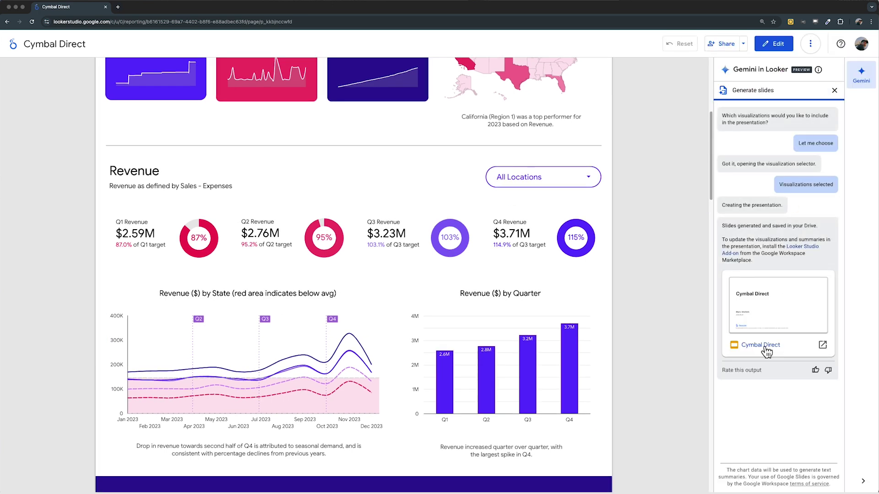
left_click(766, 349)
Review slide 2's line chart with revenue insights, then slide 3's bar chart
left_click(56, 139)
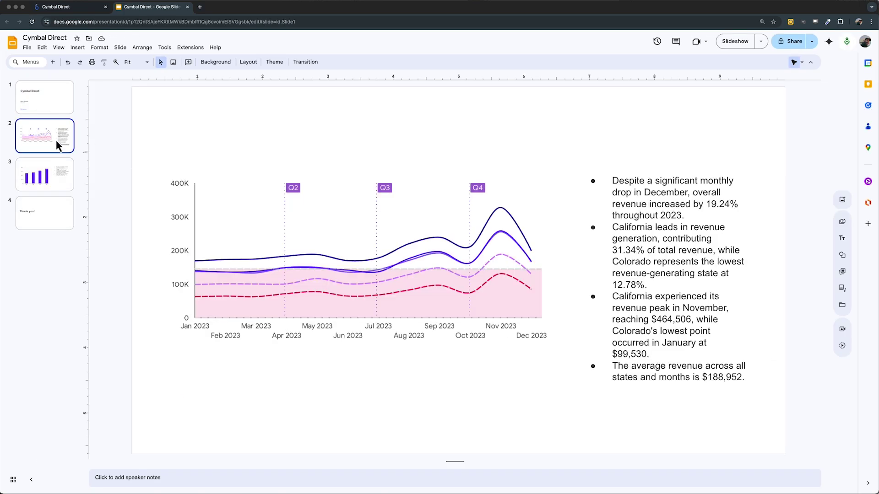
left_click(47, 183)
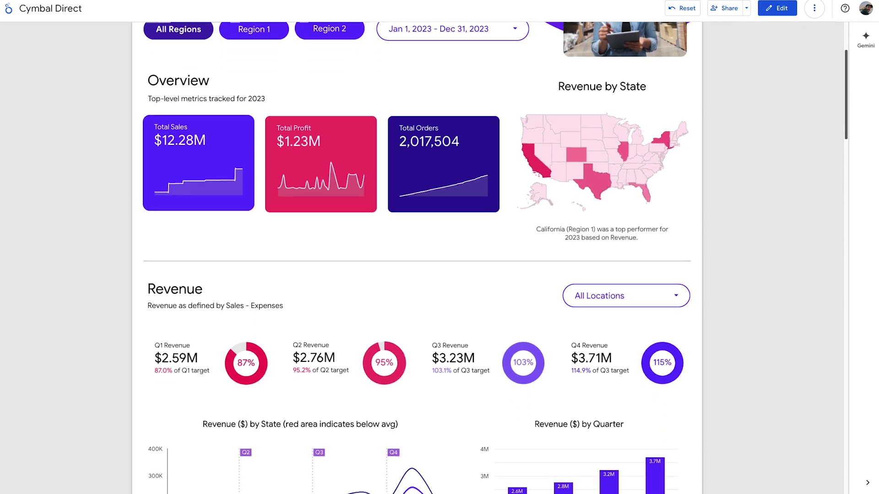
scroll(417, 256, "down", 7)
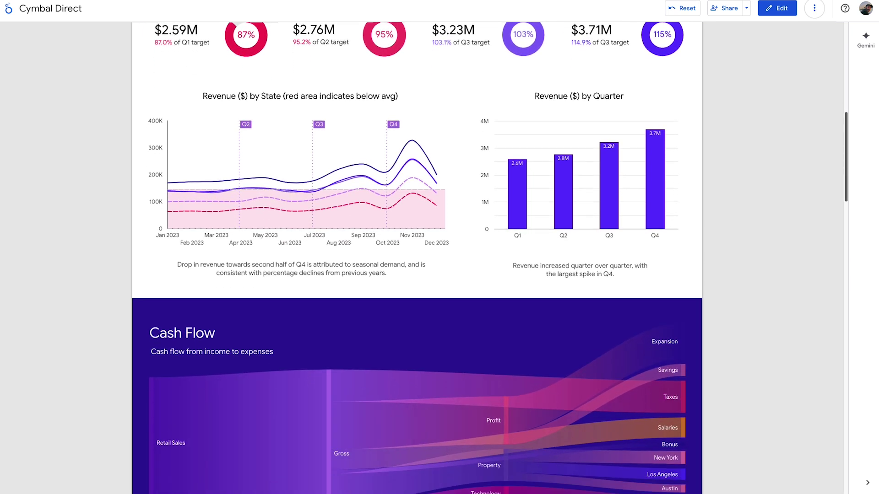
scroll(416, 256, "down", 6)
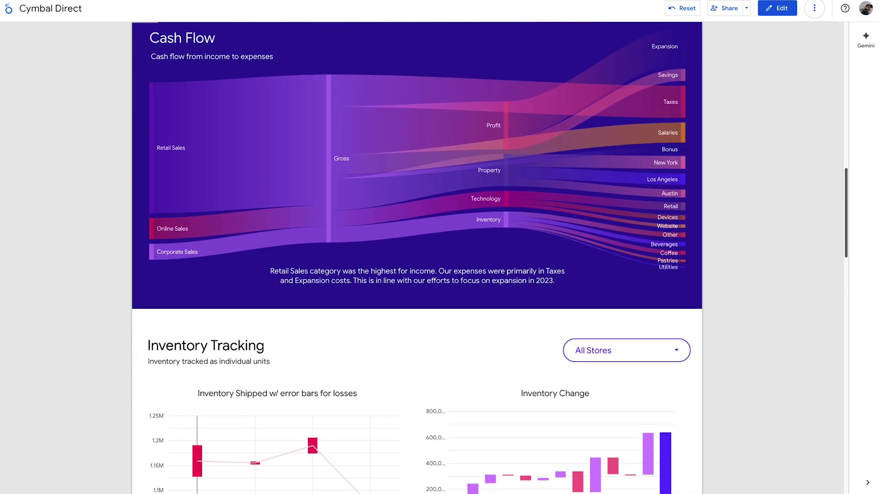
scroll(417, 257, "down", 5)
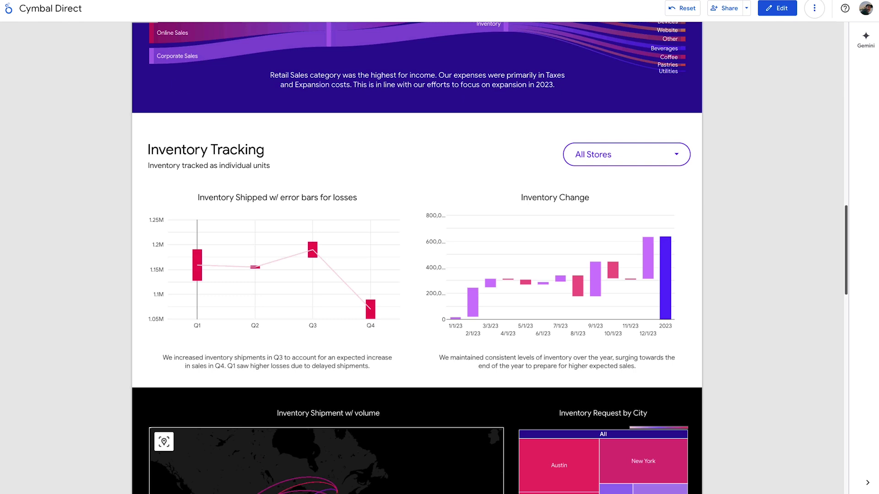